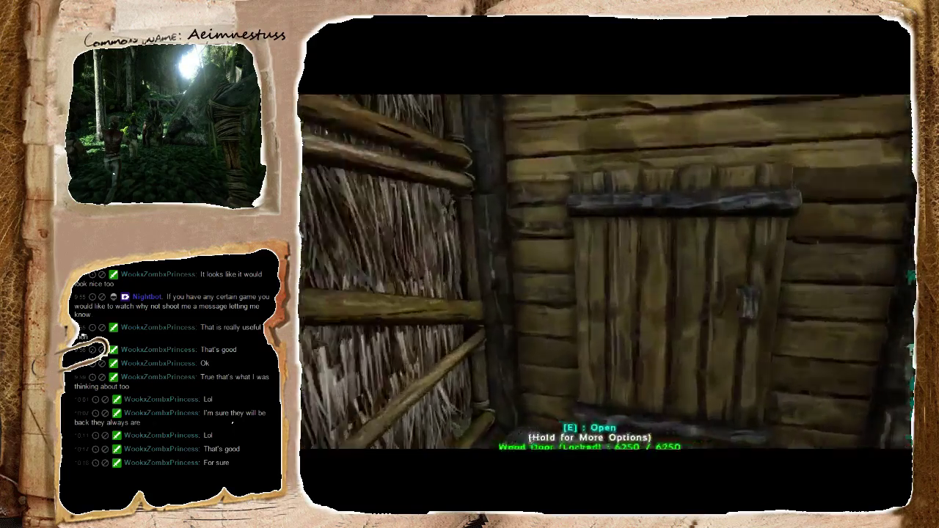
- Open the wooden hut door to head out toward the grazing brontosaurus
key(e)
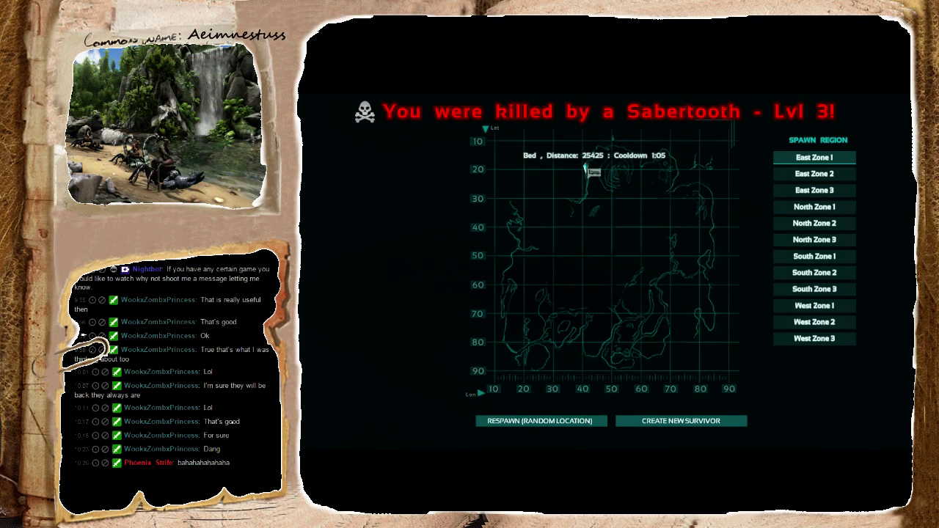
- Briefly open and close Global chat, then select the bed marker once its cooldown reaches 0:00
key(Return)
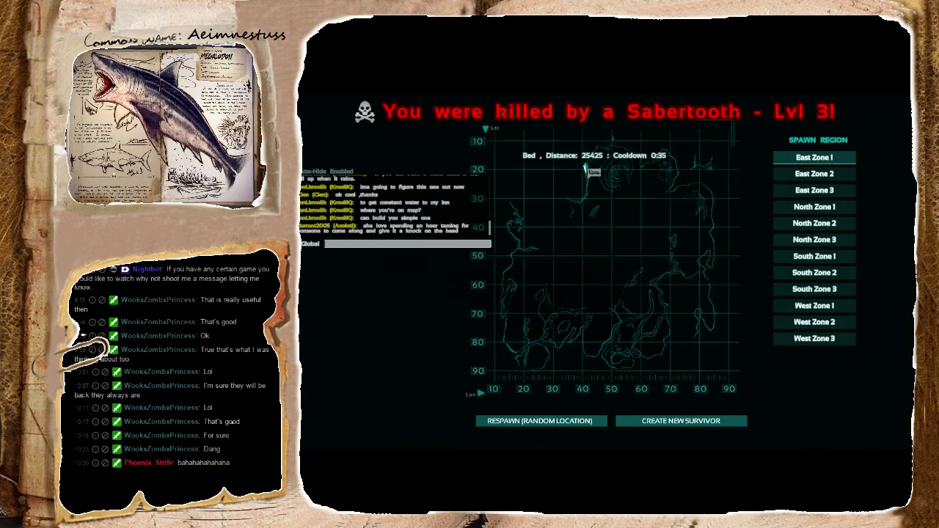
key(Escape)
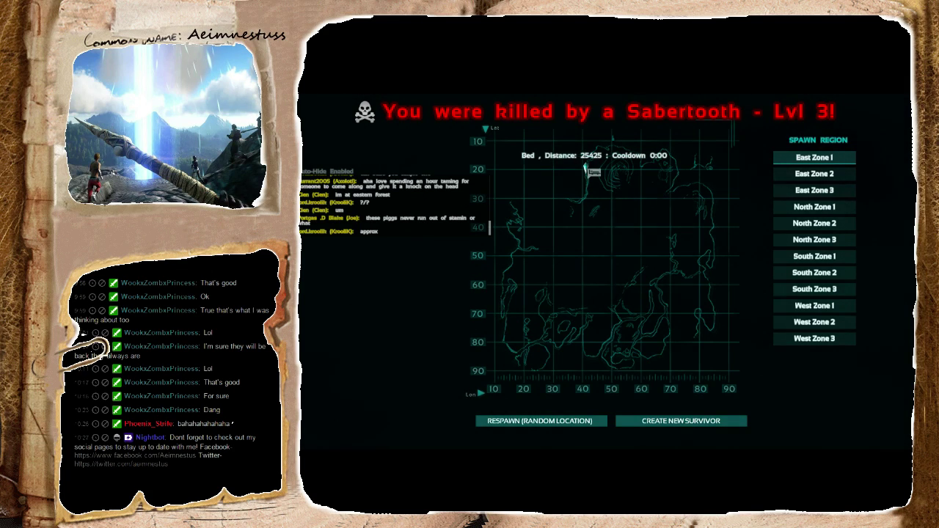
click(587, 170)
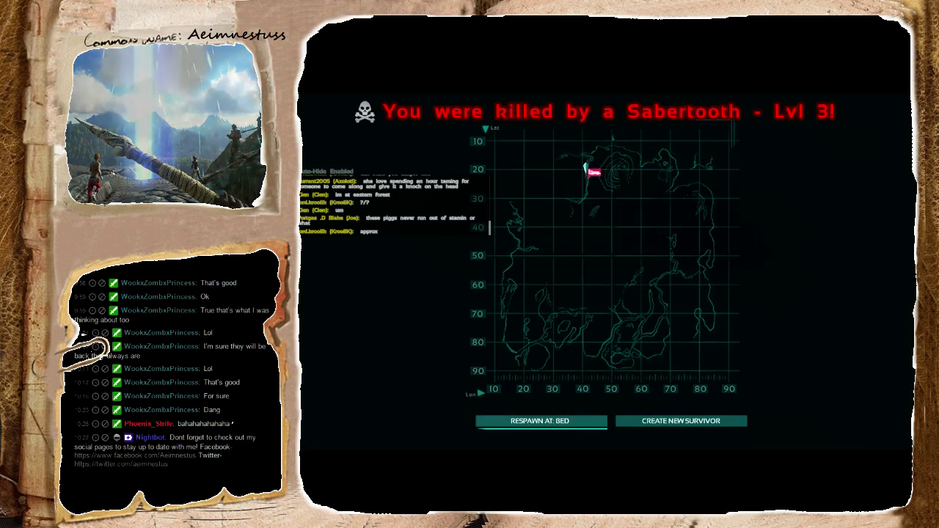
- Respawn at the selected bed, waking inside the thatch hut
click(541, 420)
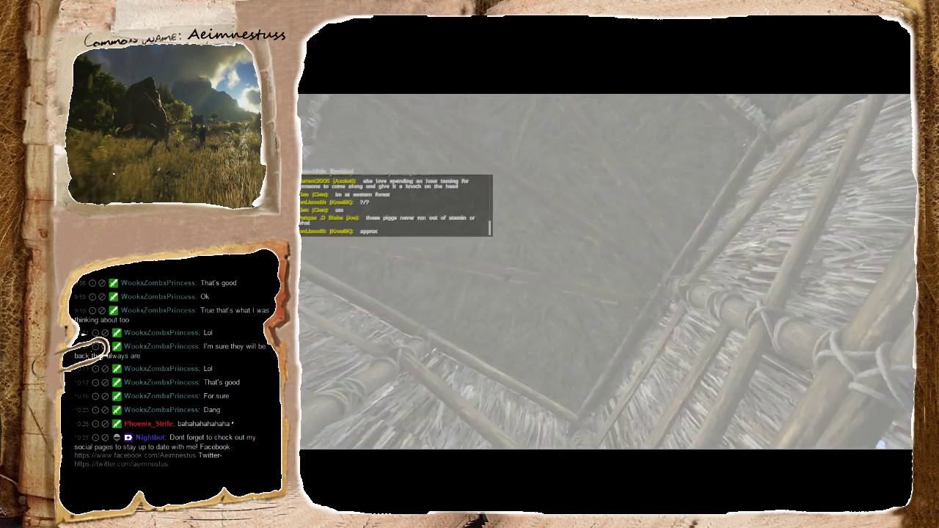